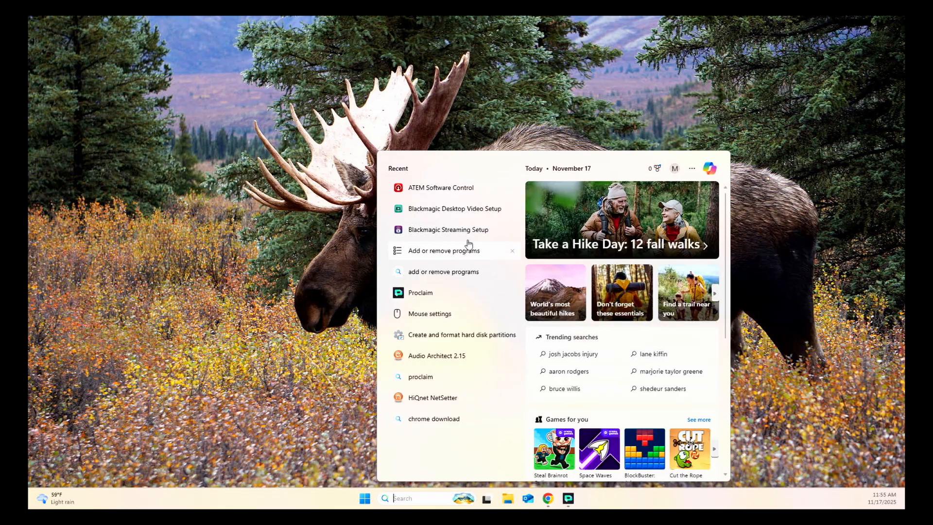
# Switch to Chrome, maximize its window and open the Blackmagic Design Support Center at blackmagicdesign.com/support.
pyautogui.click(539, 497)
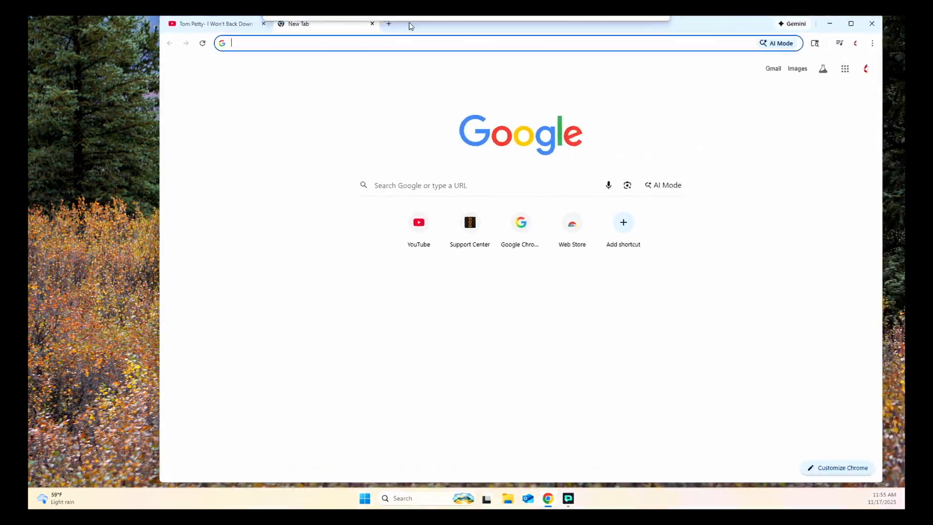
pyautogui.click(847, 40)
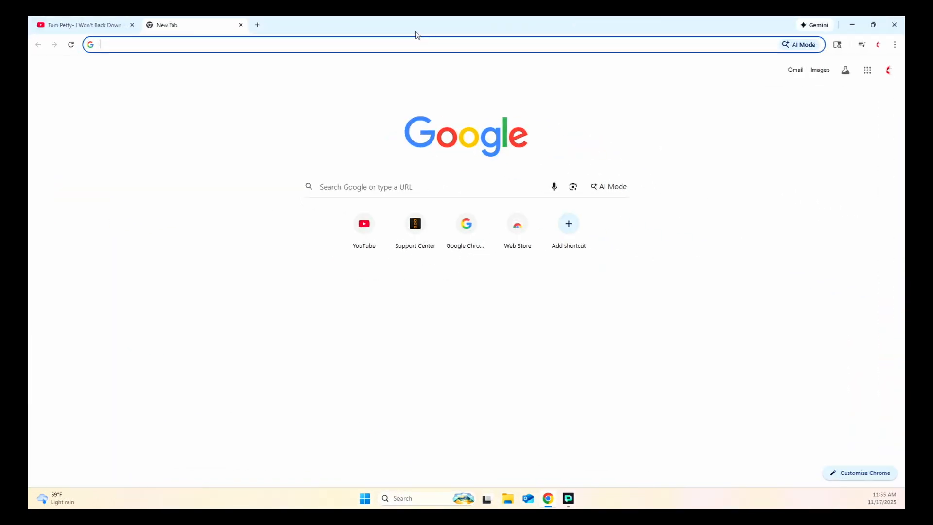
pyautogui.click(405, 43)
pyautogui.write('black')
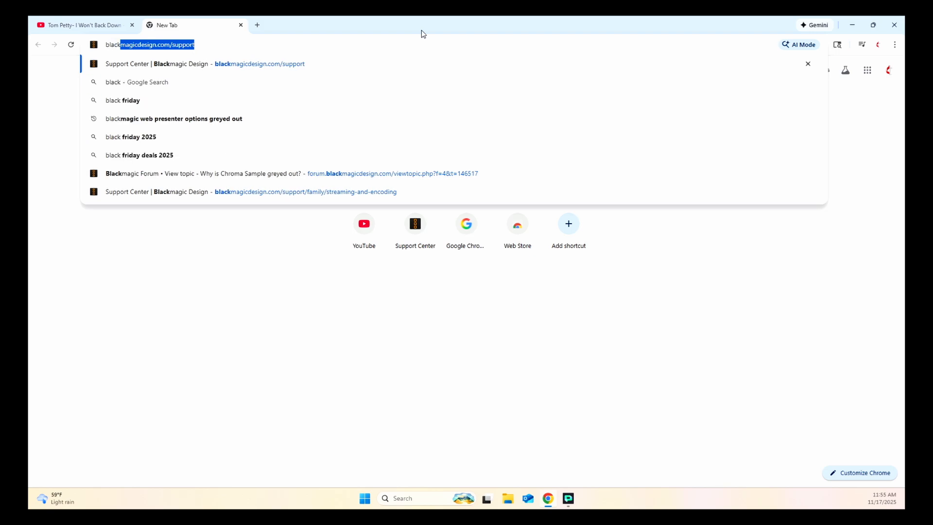
pyautogui.press('Return')
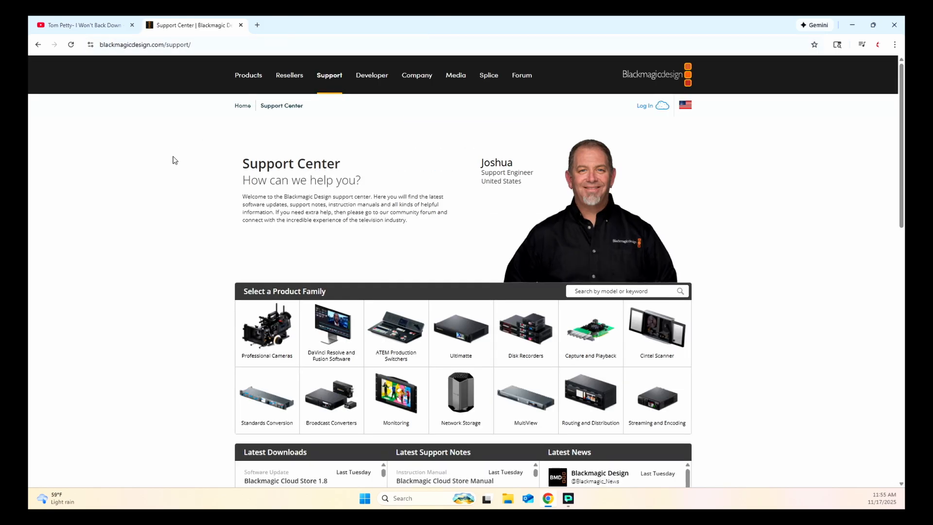
# Show the Streaming and Encoding product family's downloads and locate the Windows download of the Blackmagic Streaming 4.1.1 Update.
pyautogui.scroll(-1, 199, 240)
pyautogui.scroll(1, 196, 241)
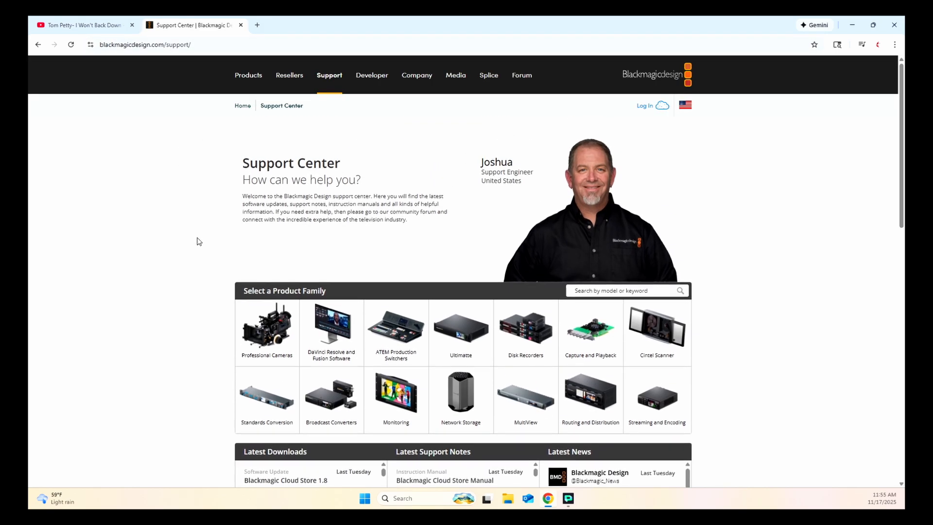
pyautogui.scroll(-1, 195, 242)
pyautogui.scroll(-2, 199, 241)
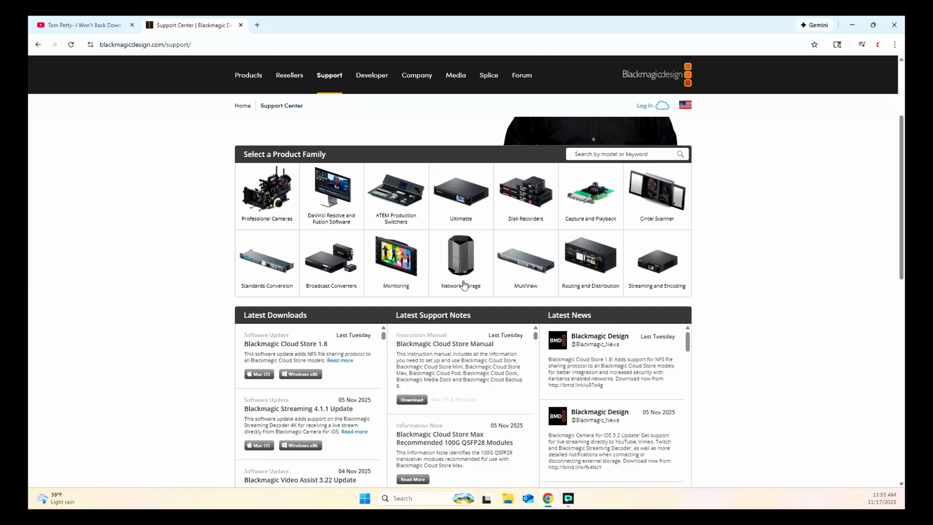
pyautogui.click(683, 278)
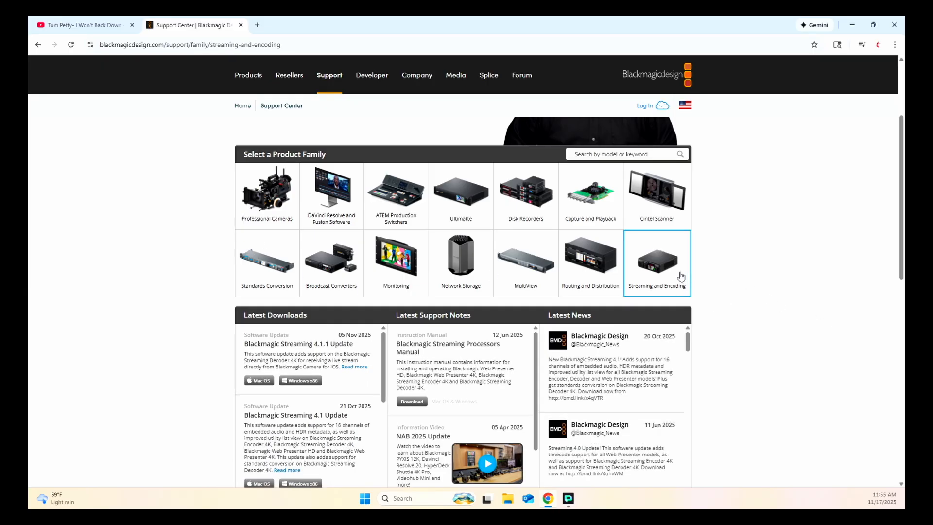
pyautogui.moveTo(356, 344); pyautogui.dragTo(274, 340)
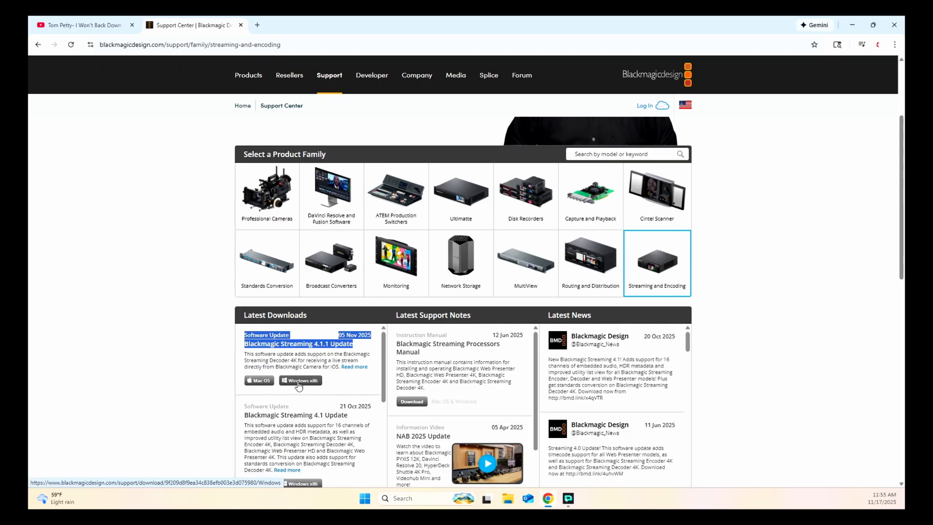
pyautogui.click(334, 385)
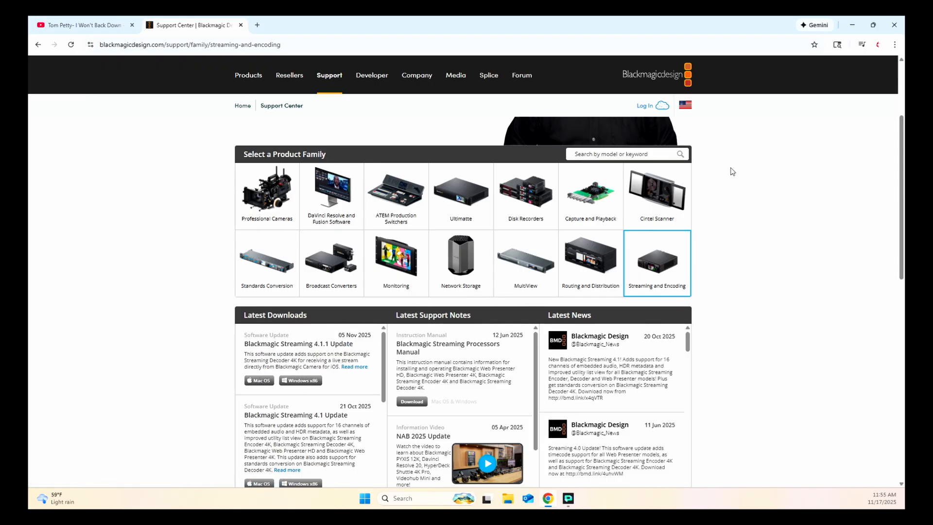
# Minimize the browser, launch Blackmagic Streaming Setup and open the settings of the Blackmagic Web Presenter HD.
pyautogui.click(853, 24)
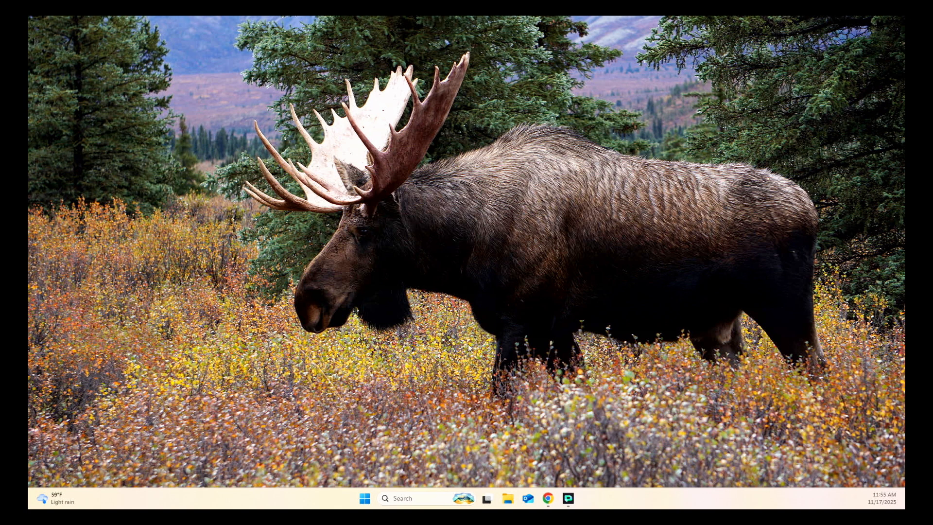
pyautogui.click(408, 498)
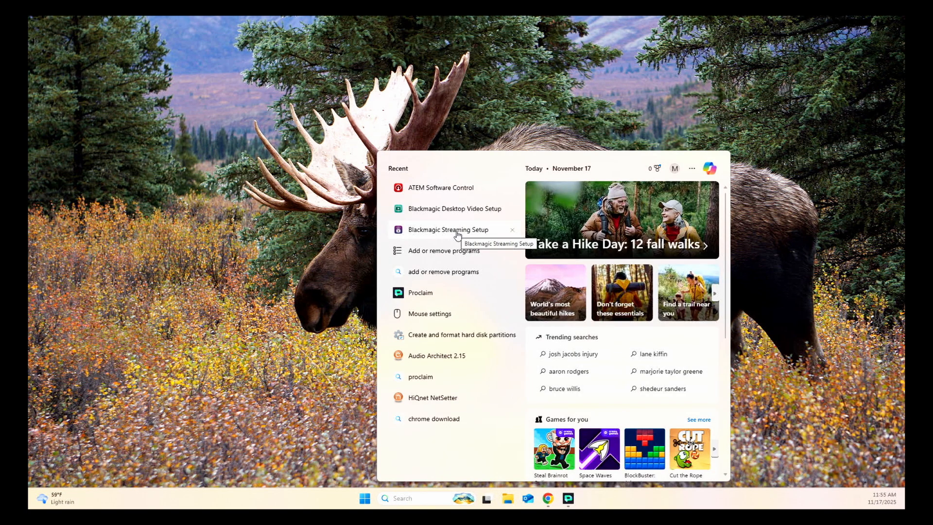
pyautogui.click(457, 234)
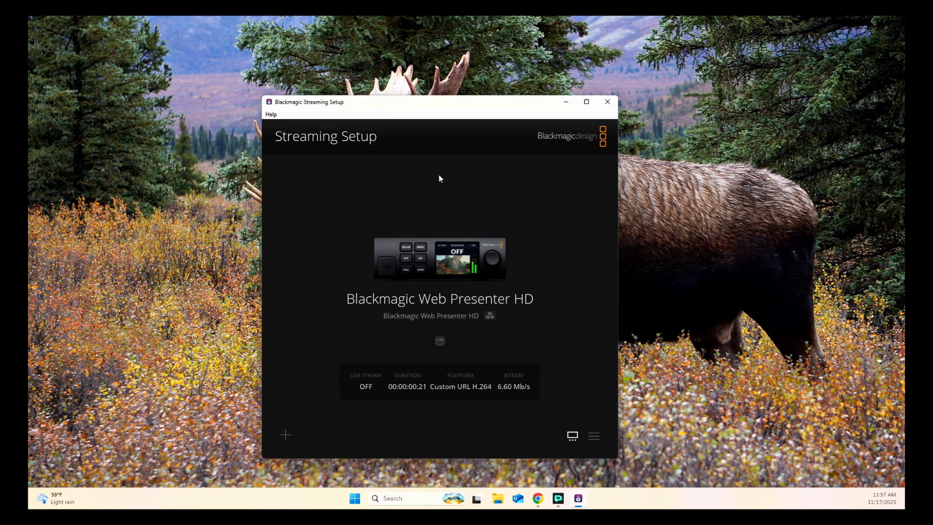
pyautogui.moveTo(427, 109)
pyautogui.mouseDown()
pyautogui.moveTo(443, 83)
pyautogui.moveTo(435, 101)
pyautogui.mouseUp()
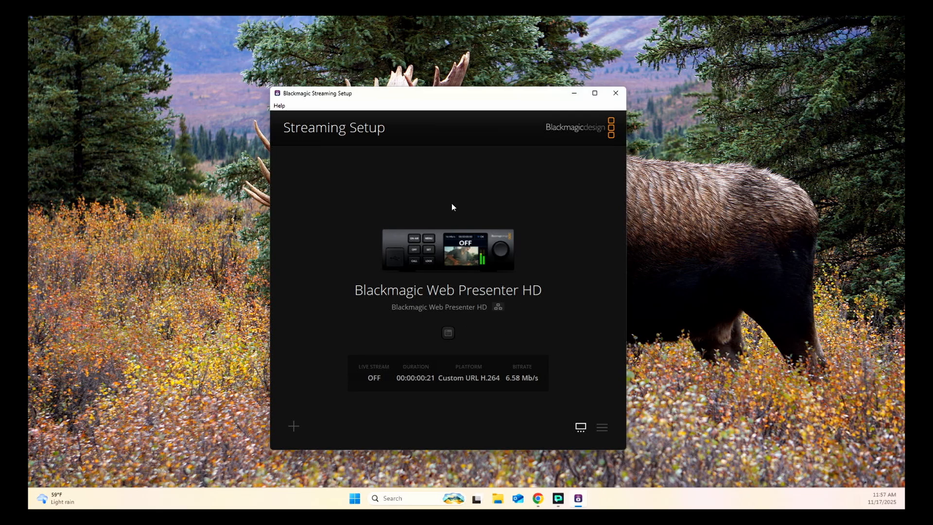
pyautogui.click(448, 334)
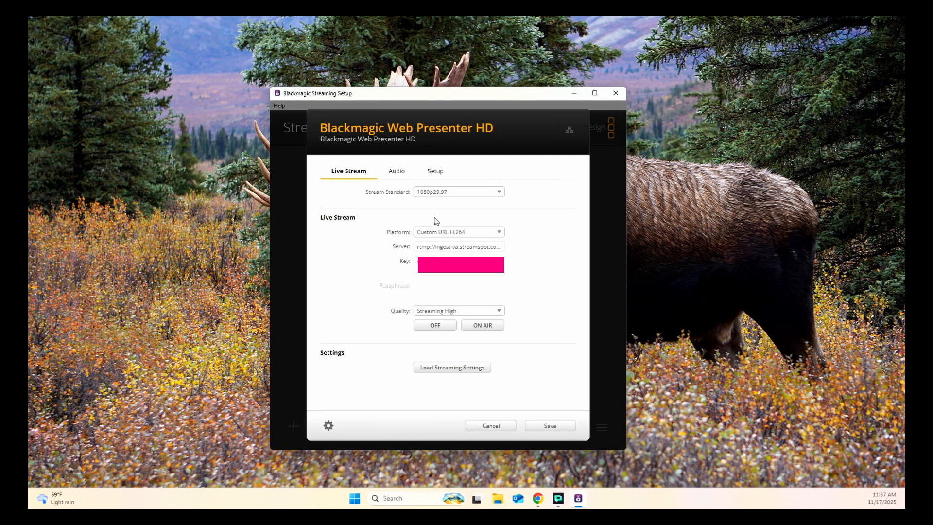
# Review the Web Presenter's setup page, including the software version, network protocol, connection priority and utility administration options.
pyautogui.click(435, 171)
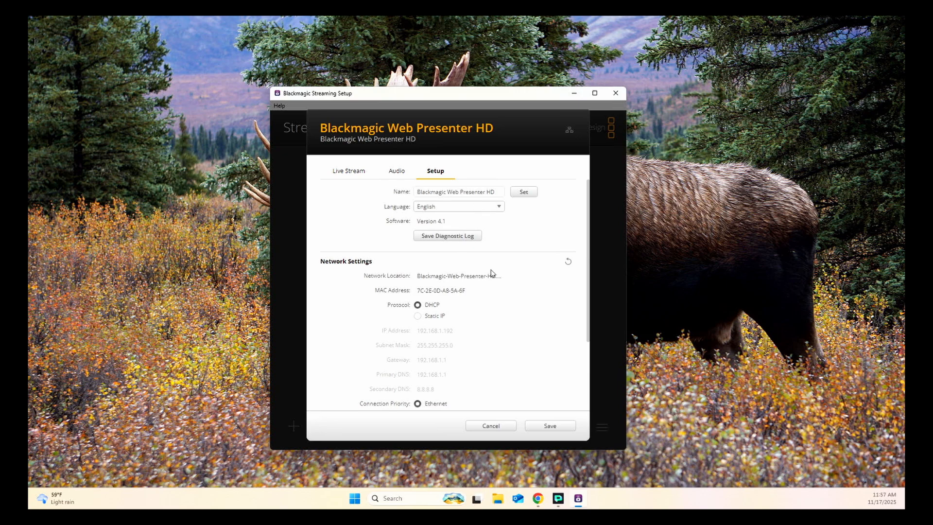
pyautogui.scroll(-1, 474, 296)
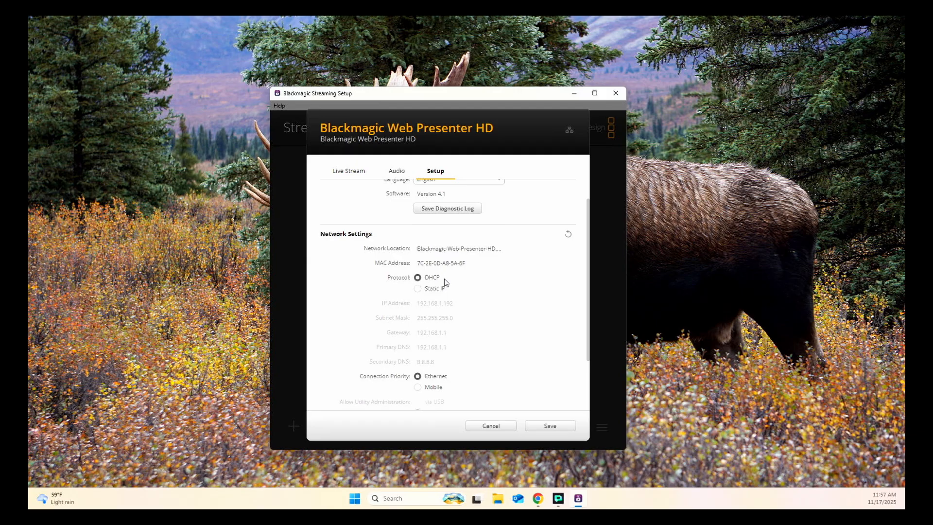
pyautogui.scroll(-3, 469, 284)
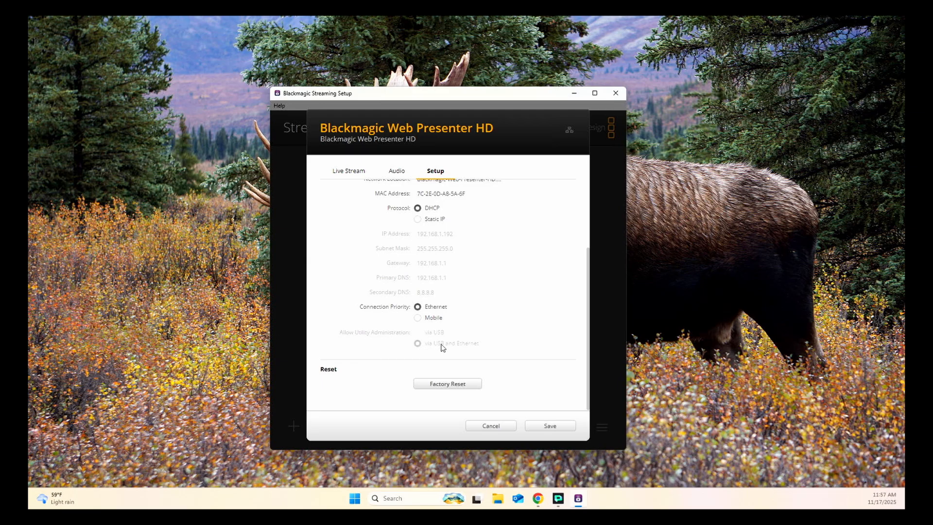
pyautogui.scroll(1, 464, 349)
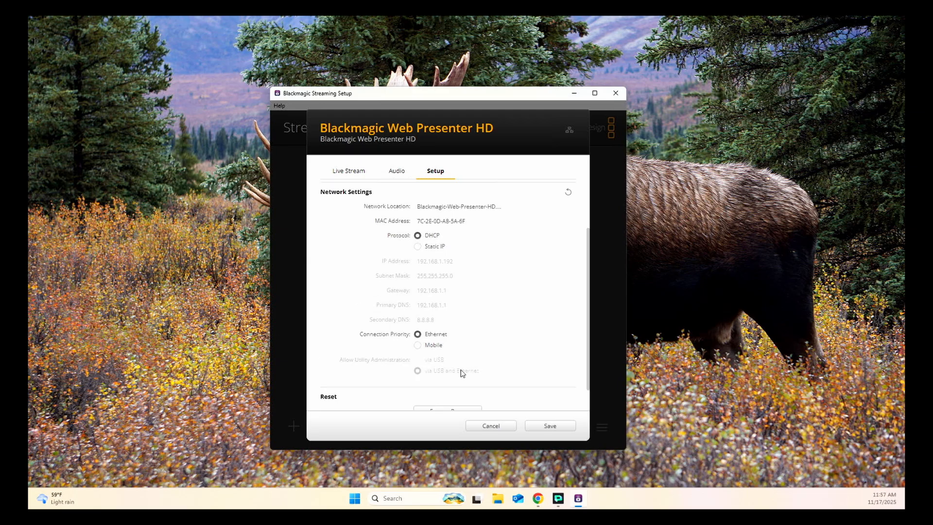
pyautogui.scroll(3, 466, 348)
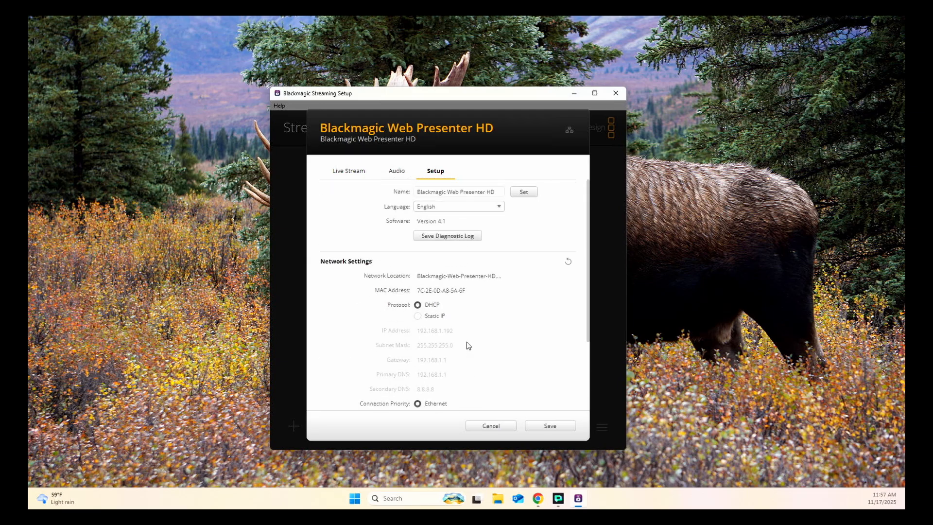
# Return to the live stream settings and examine the available Stream Standard options without changing the selection.
pyautogui.click(349, 173)
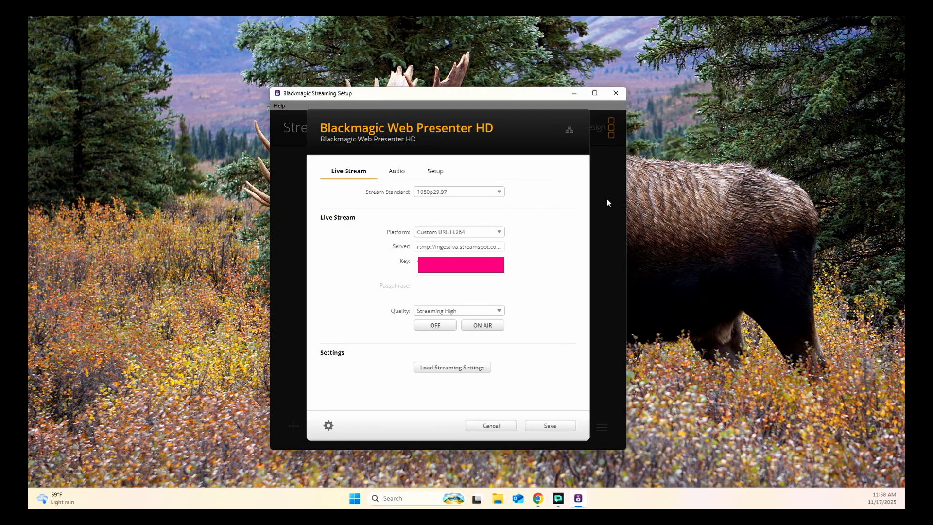
pyautogui.click(455, 193)
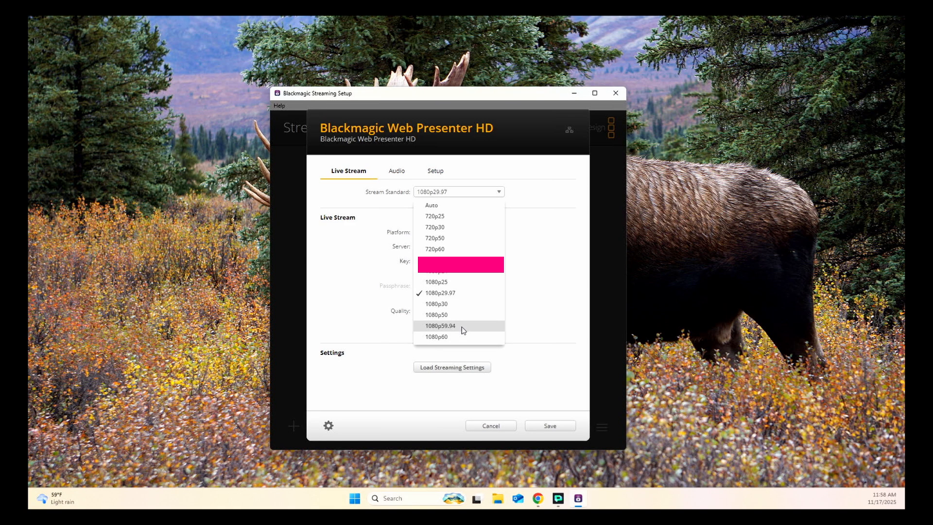
pyautogui.click(523, 299)
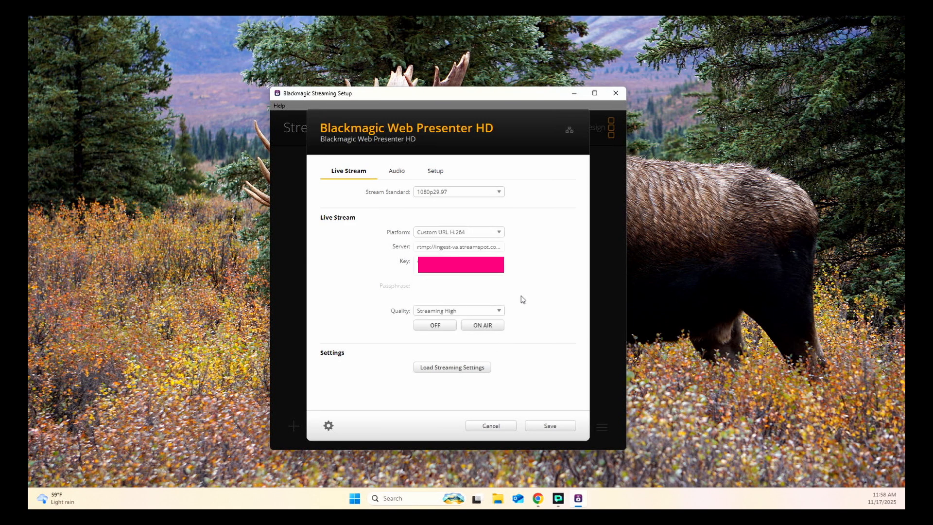
# Set the live stream platform to YouTube RTMP.
pyautogui.click(498, 233)
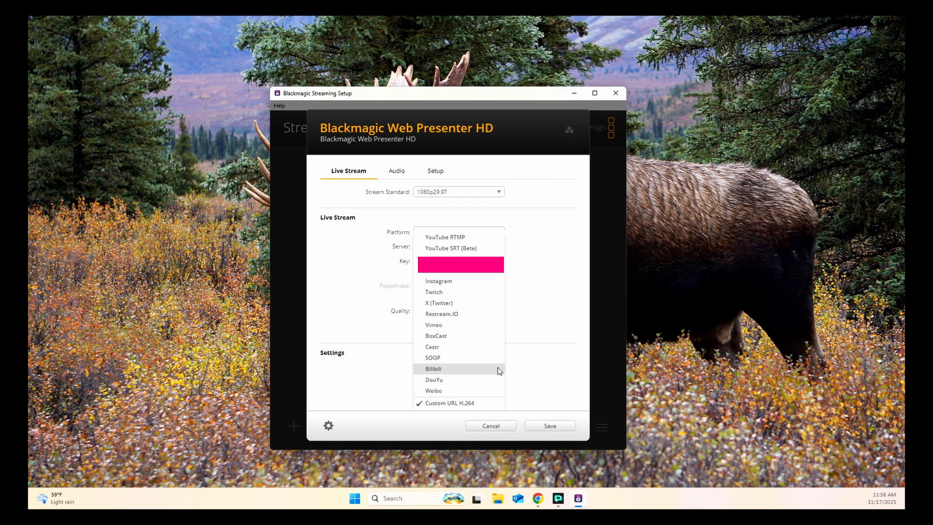
pyautogui.click(487, 242)
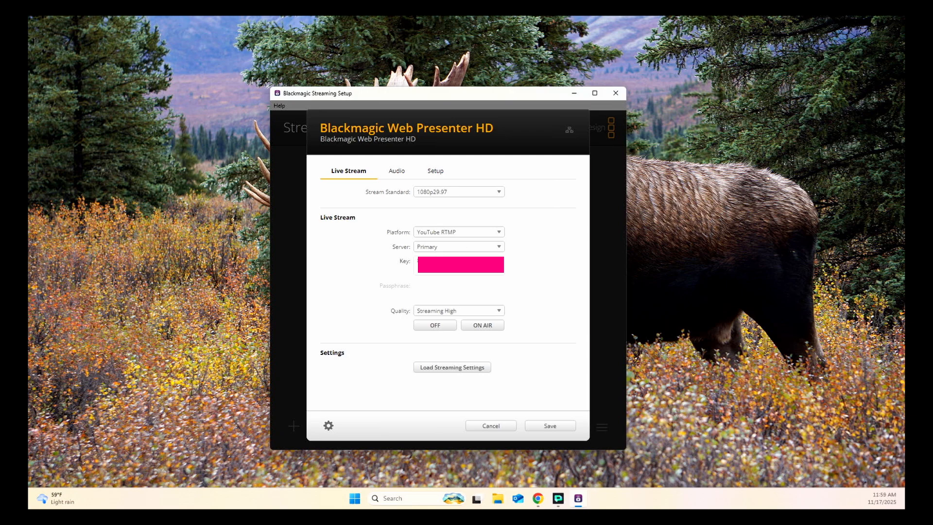
pyautogui.click(454, 269)
pyautogui.click(529, 270)
pyautogui.click(537, 501)
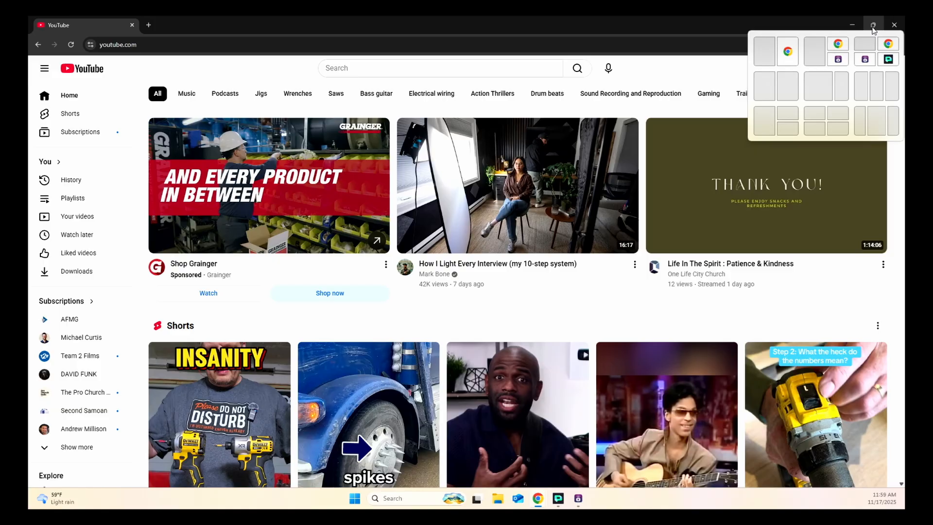
pyautogui.click(852, 25)
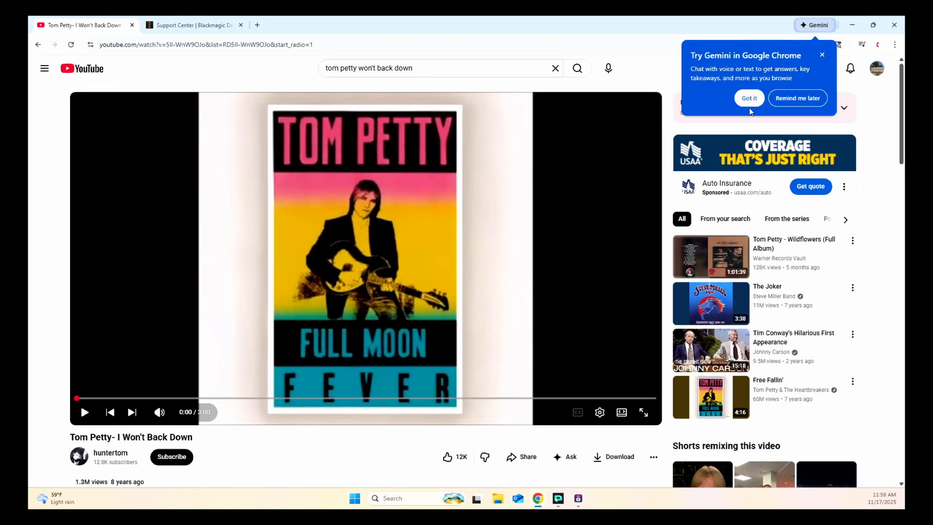
pyautogui.click(852, 25)
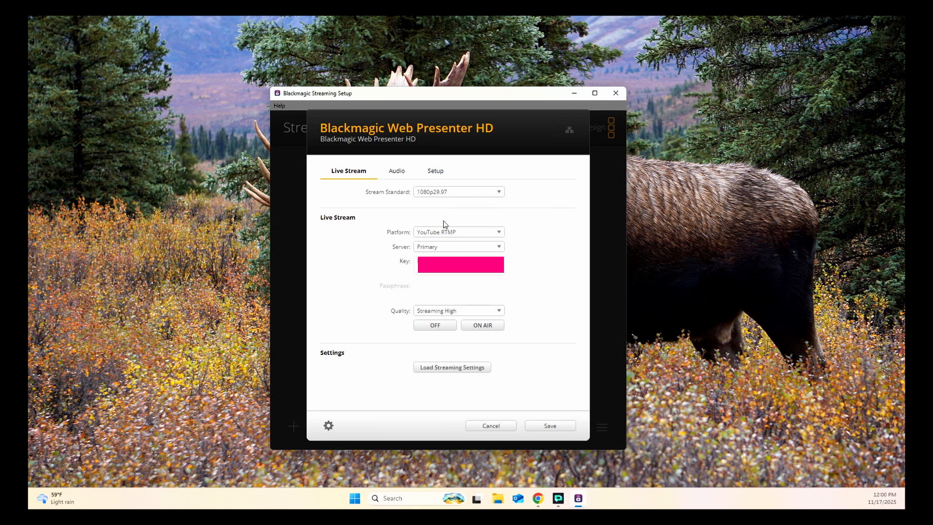
pyautogui.click(440, 236)
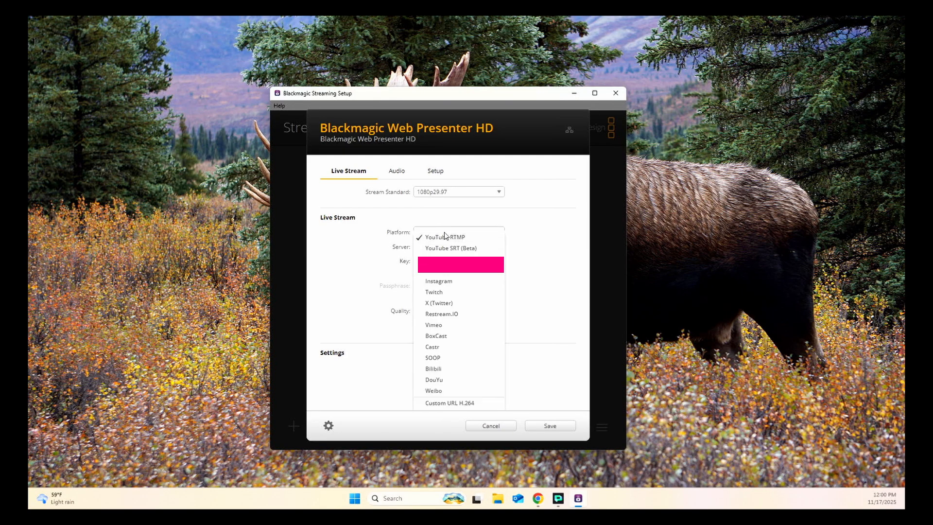
pyautogui.click(493, 242)
# Switch to the YouTube window in Chrome, open the live streaming page in YouTube Studio and copy the default stream key.
pyautogui.moveTo(537, 501)
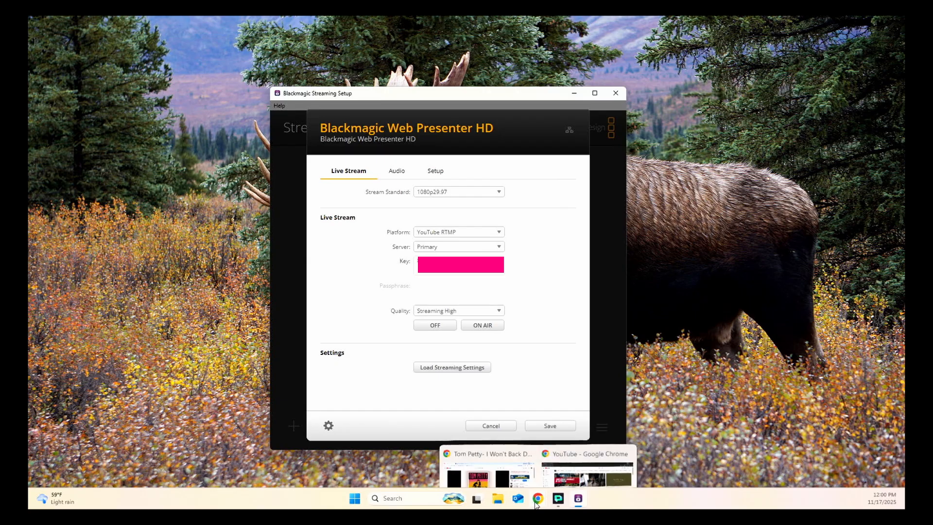
pyautogui.click(569, 470)
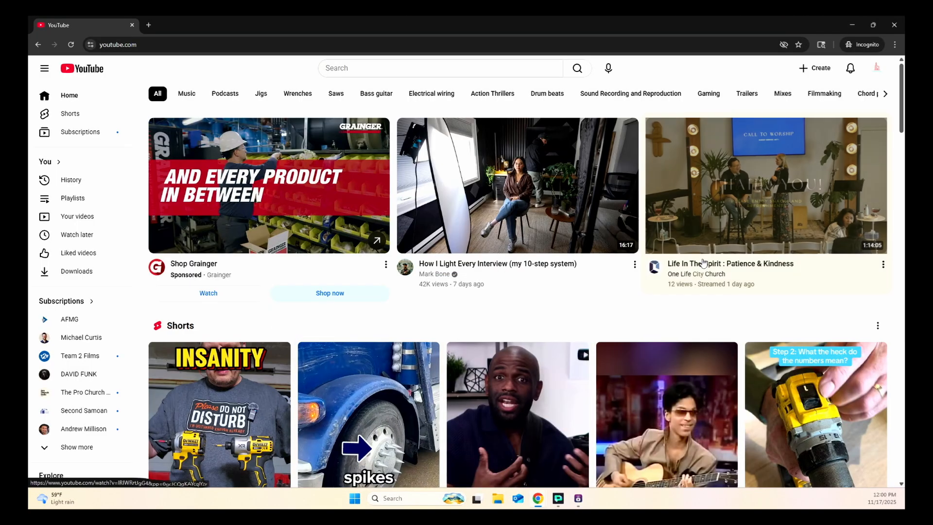
pyautogui.click(821, 71)
pyautogui.click(822, 109)
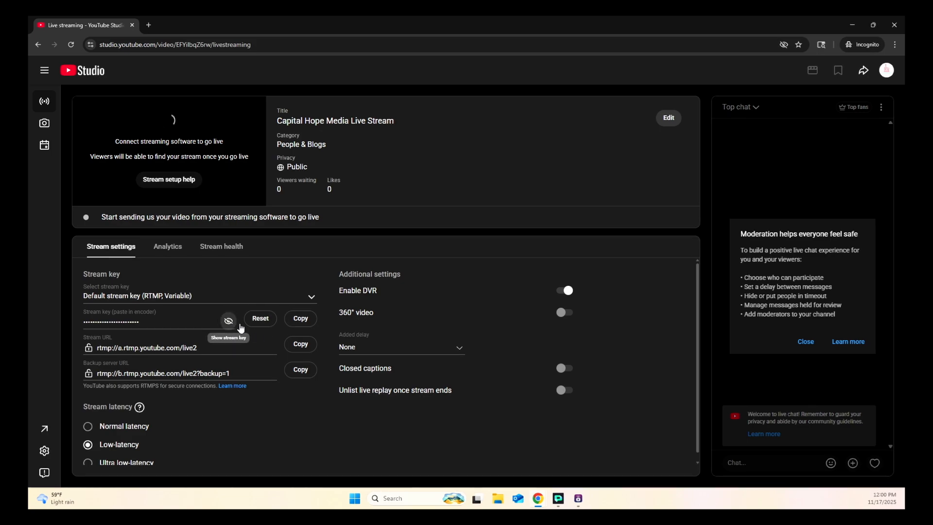
pyautogui.click(301, 323)
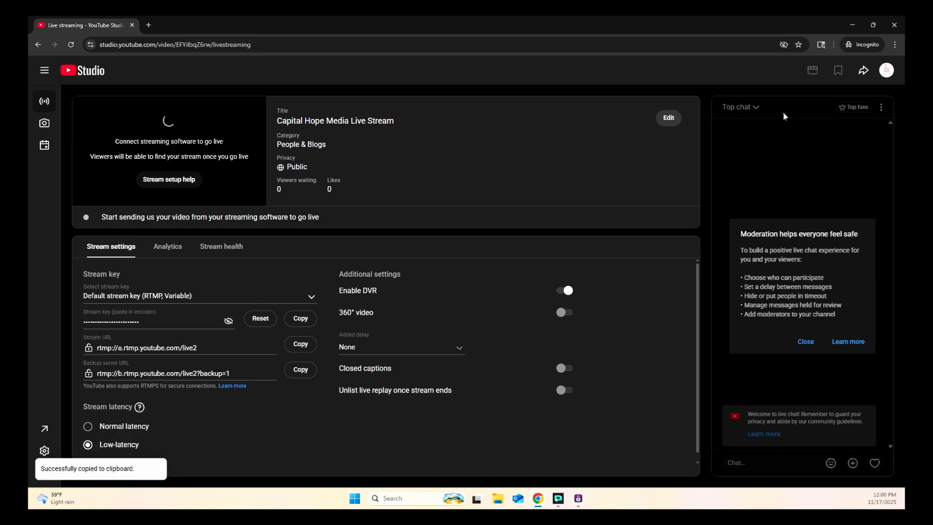
# Return to Blackmagic Streaming Setup and look through the other streaming platforms on offer, keeping YouTube RTMP selected.
pyautogui.click(852, 25)
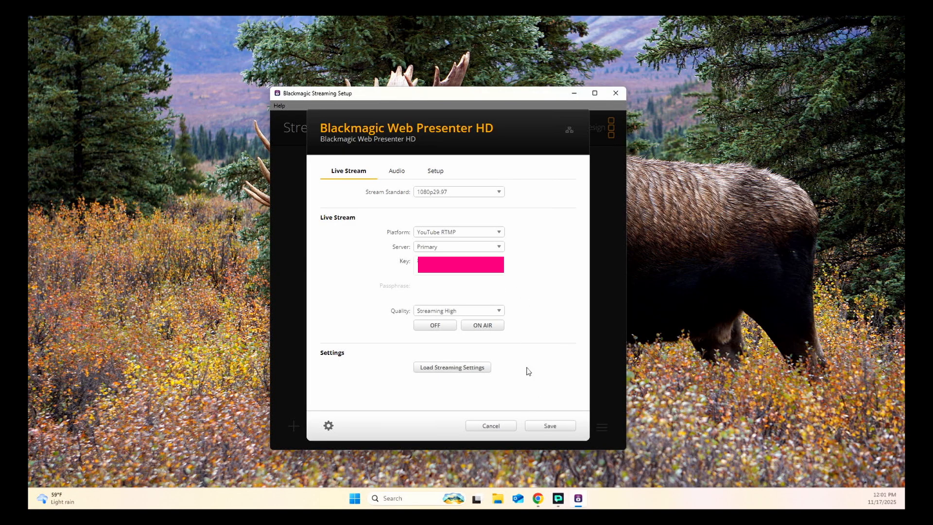
pyautogui.click(475, 234)
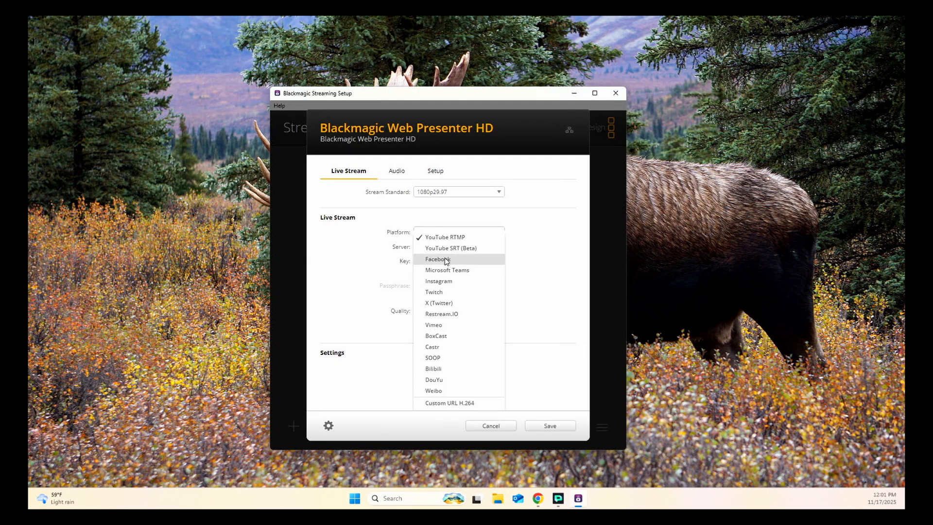
pyautogui.click(532, 270)
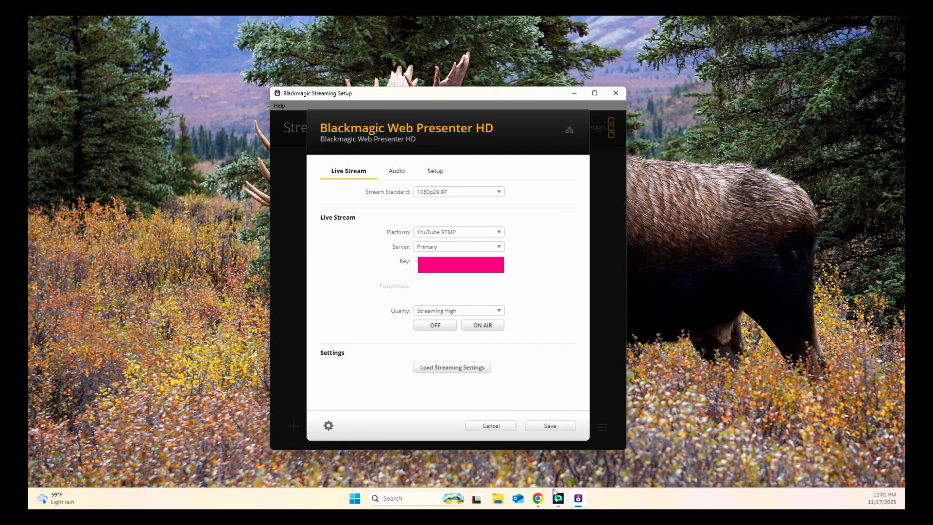
# Examine the available streaming quality presets, keeping Streaming High selected.
pyautogui.click(497, 313)
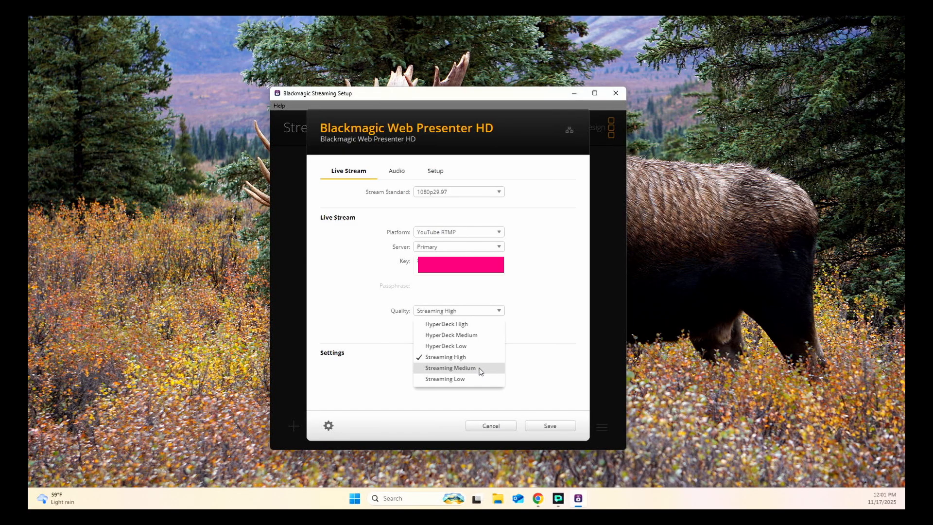
pyautogui.click(532, 351)
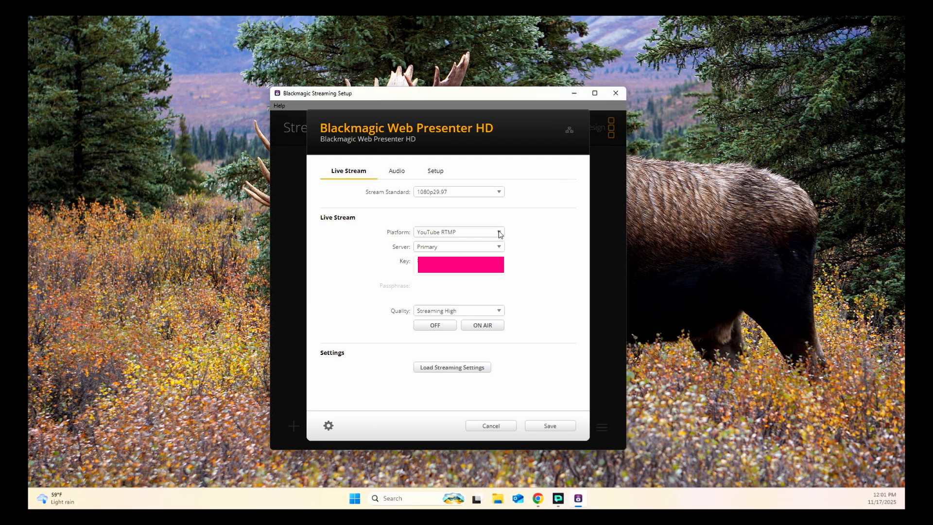
# Set the live stream platform to Custom URL H.264.
pyautogui.click(501, 234)
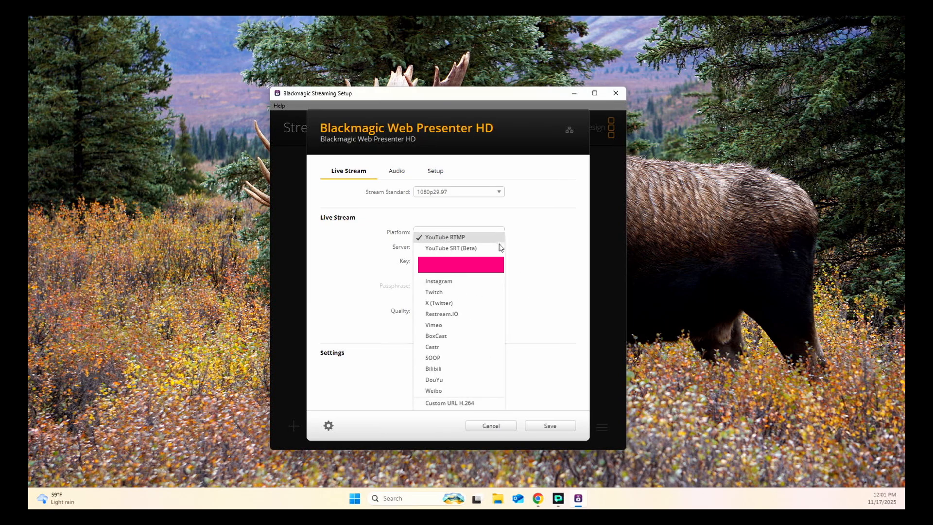
pyautogui.click(482, 405)
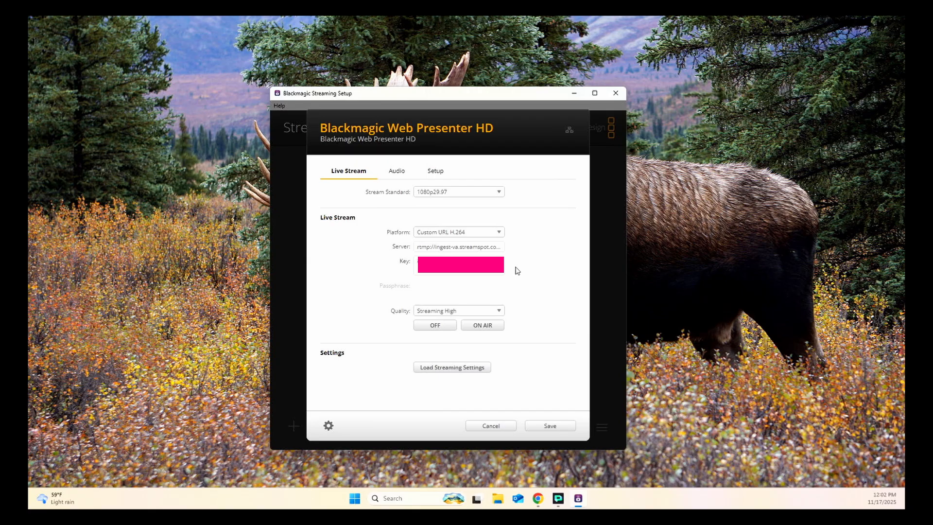
# Bring up the option to remove imported streaming settings, cancel the removal, and leave the Web Presenter settings without saving.
pyautogui.click(328, 426)
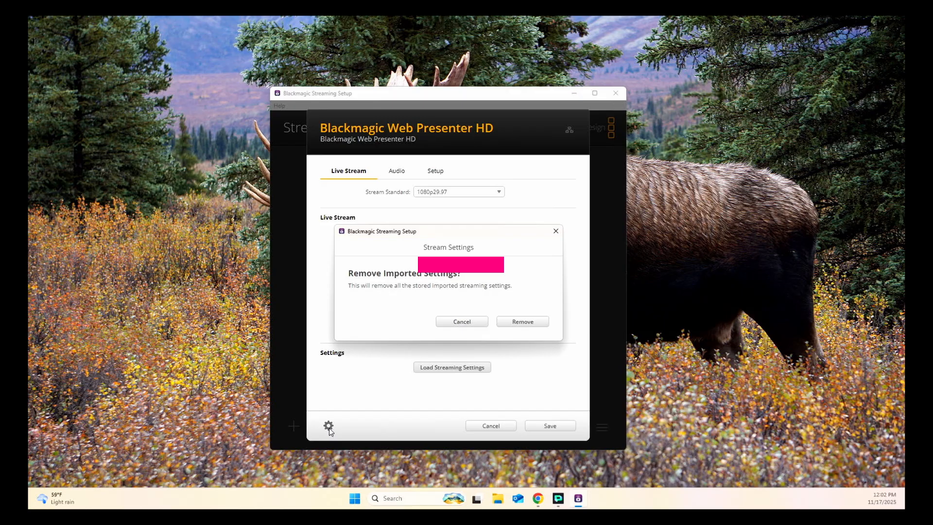
pyautogui.click(486, 322)
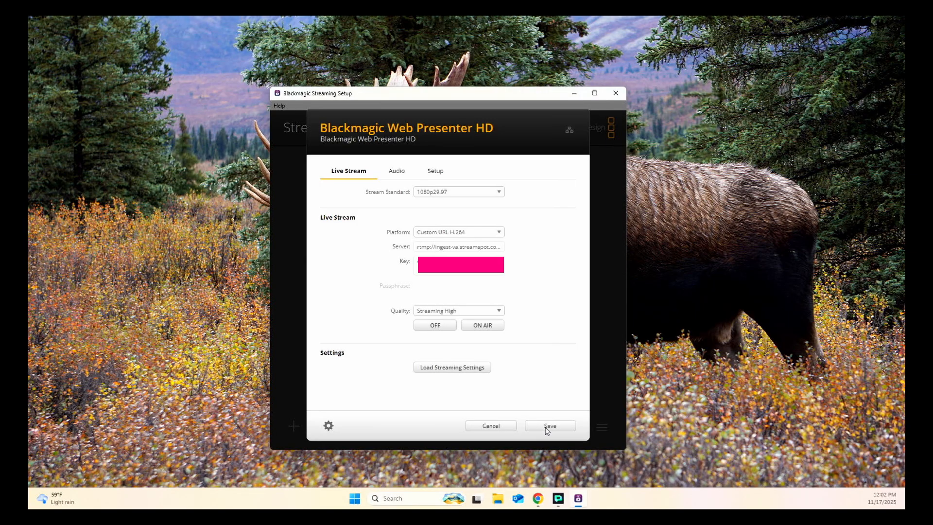
pyautogui.click(500, 430)
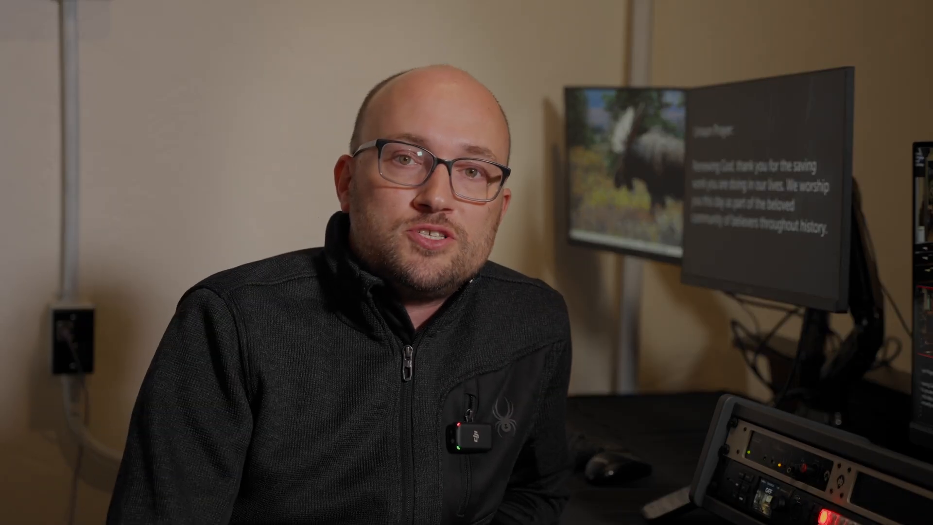